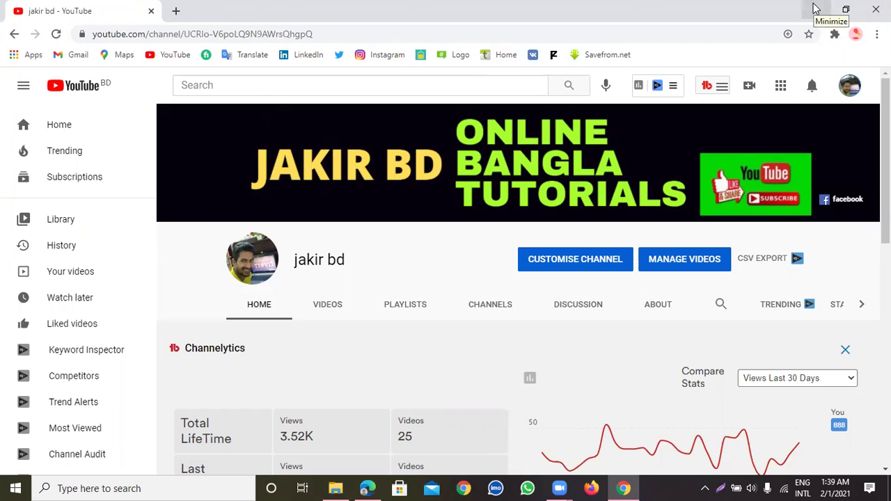
- Create a new Microsoft Excel Worksheet on the desktop named "bayer work" and open it
left_click(816, 8)
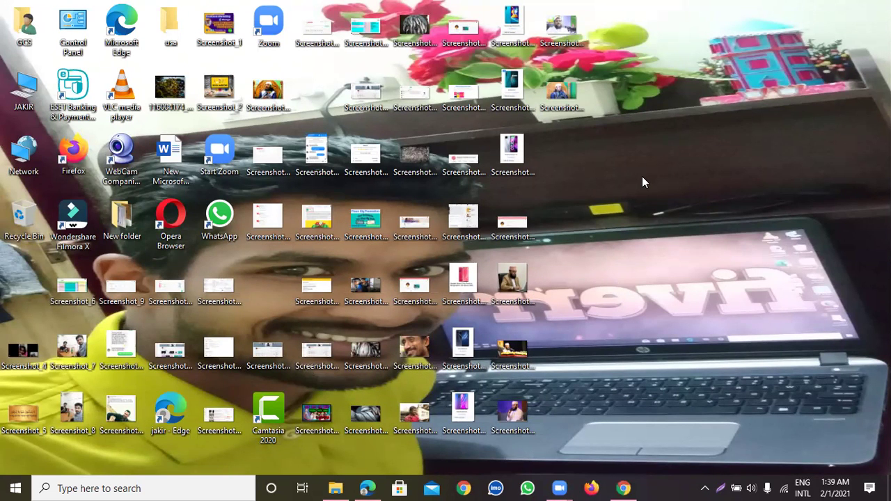
right_click(642, 176)
mouse_move(646, 211)
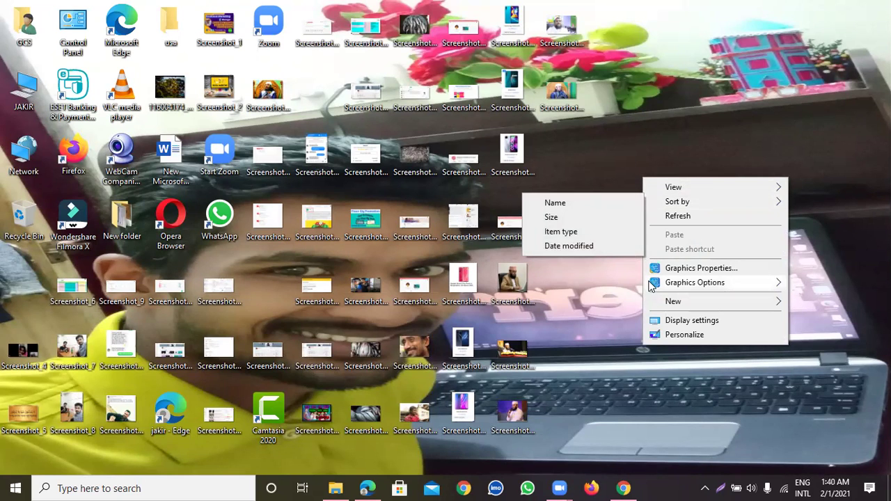
mouse_move(648, 282)
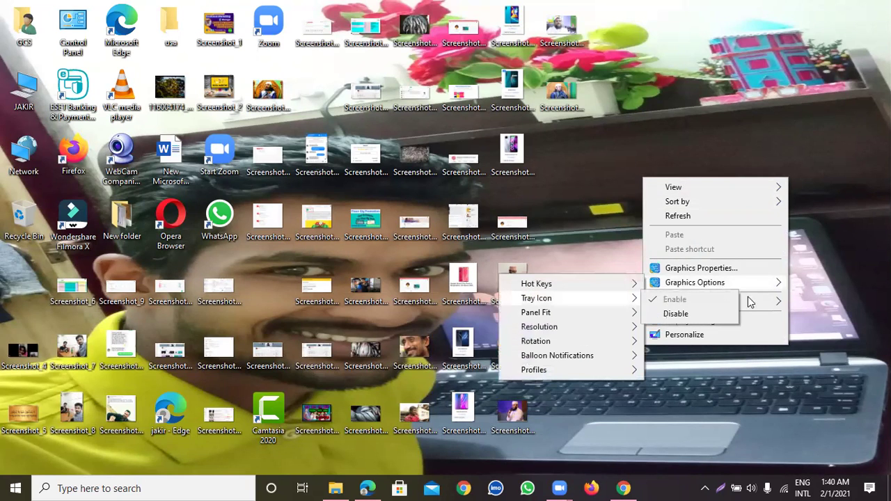
mouse_move(769, 307)
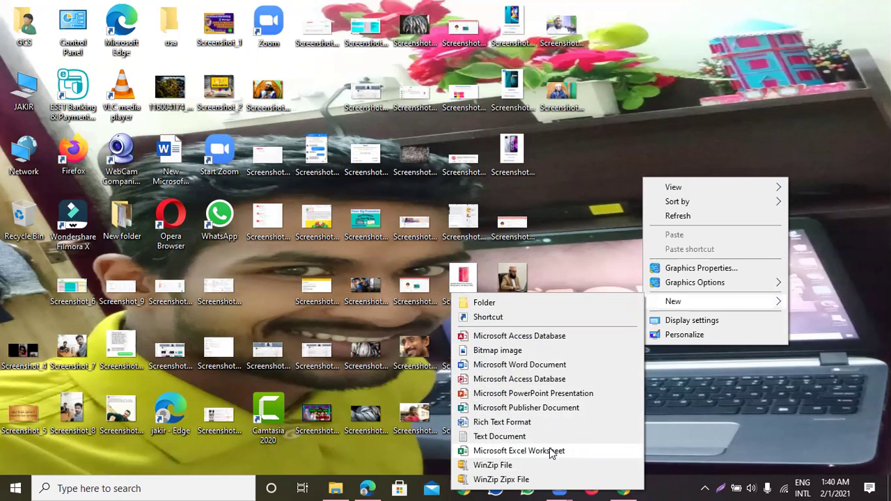
right_click(688, 63)
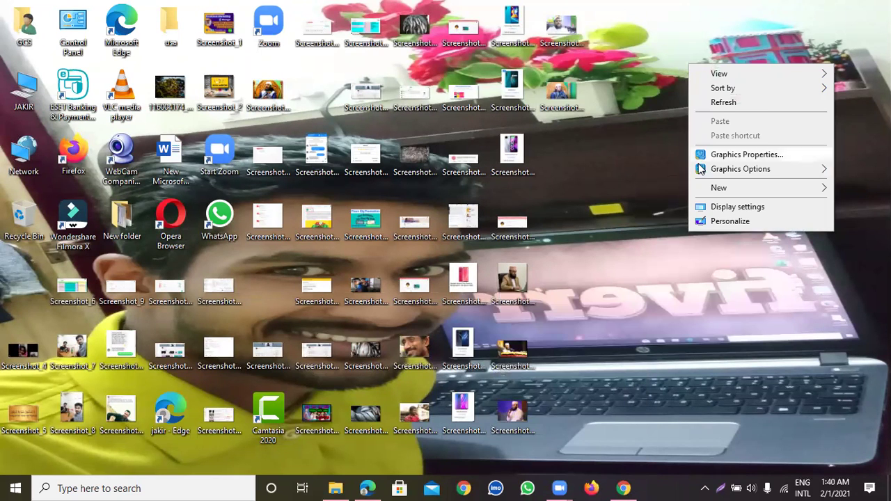
mouse_move(740, 191)
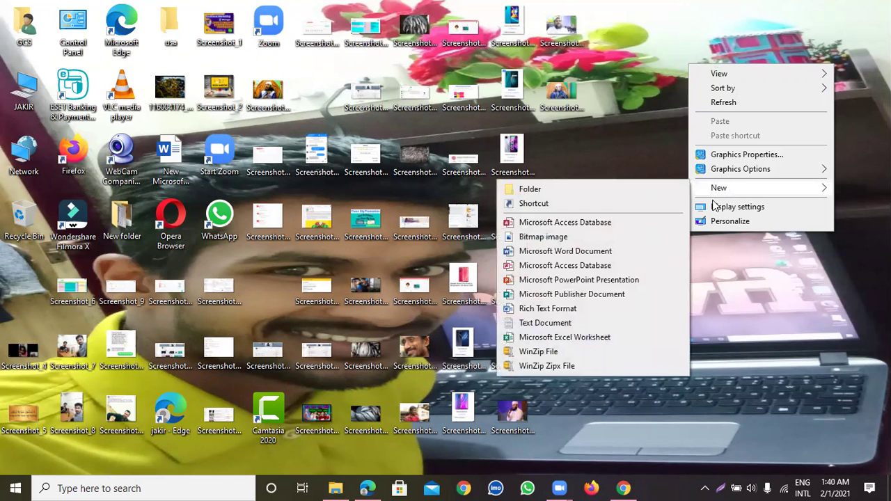
left_click(603, 337)
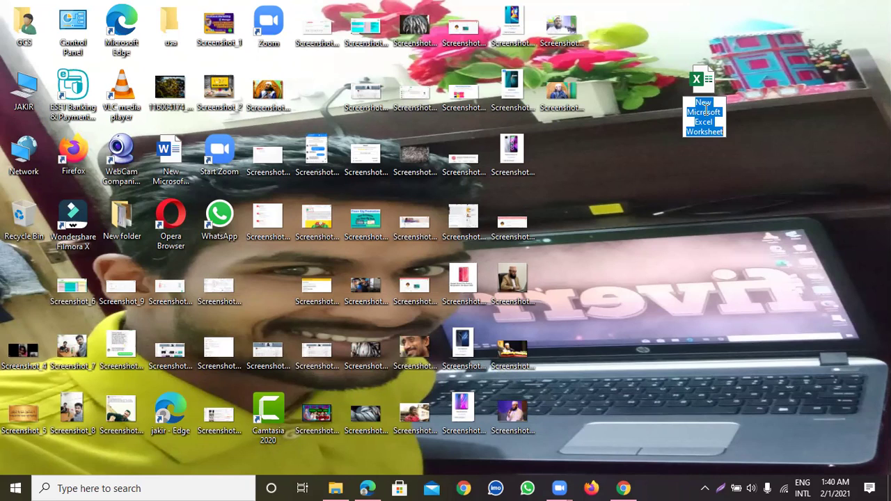
type("bayer work")
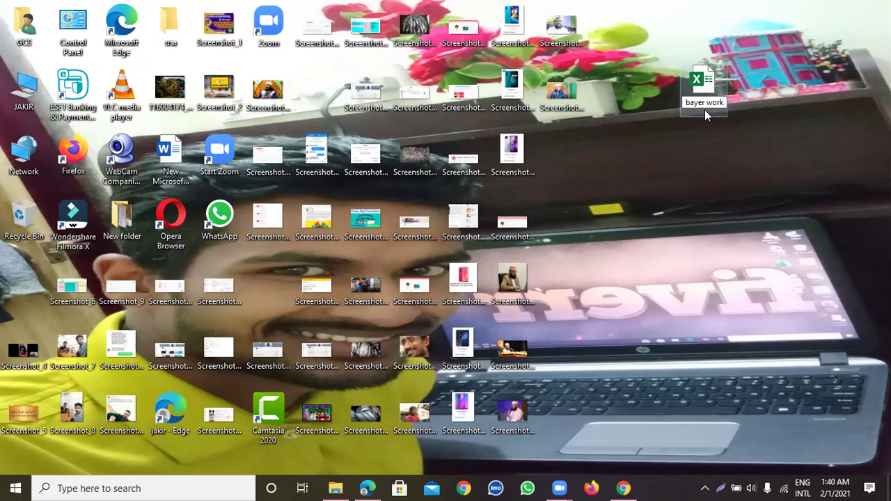
left_click(699, 150)
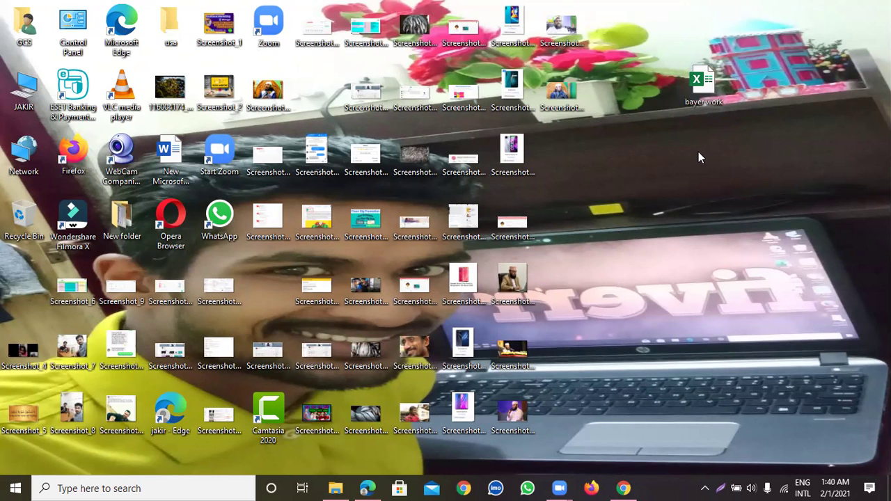
left_click(706, 101)
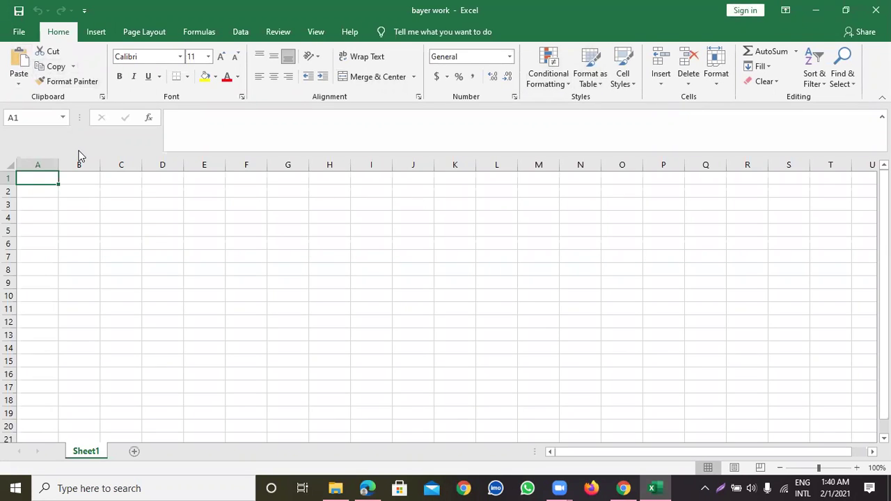
- Enter the column headers "name", "phone", "addess" and "email" in cells A1 to D1
double_click(41, 180)
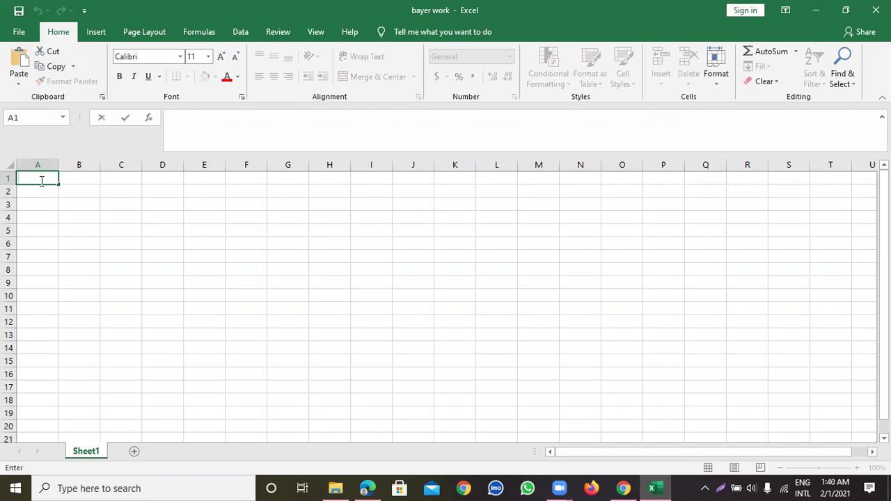
type("name")
left_click(78, 178)
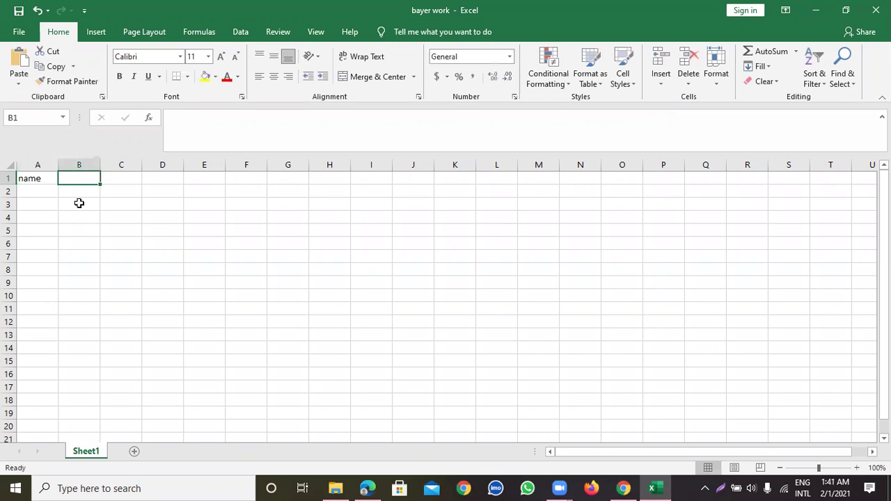
type("phone")
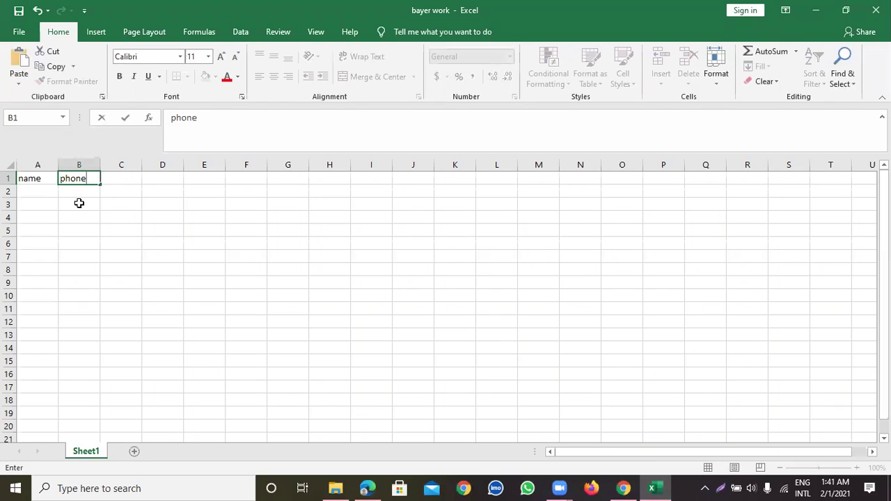
left_click(128, 176)
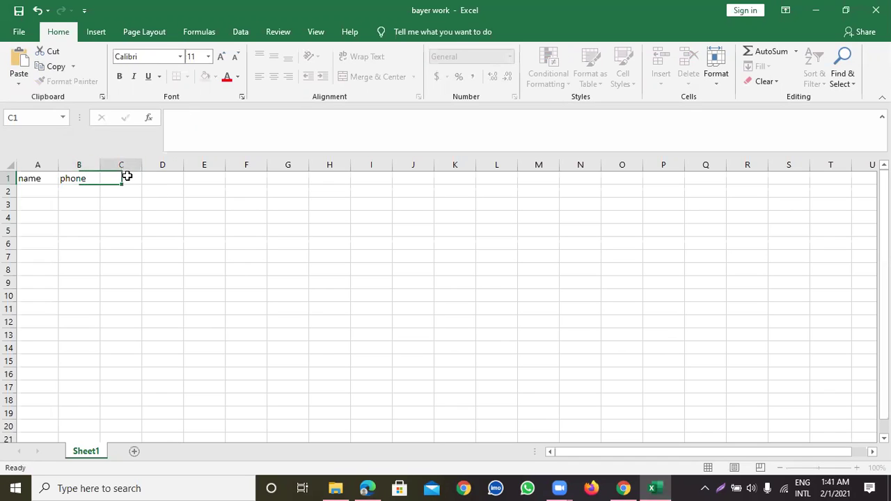
type("addes")
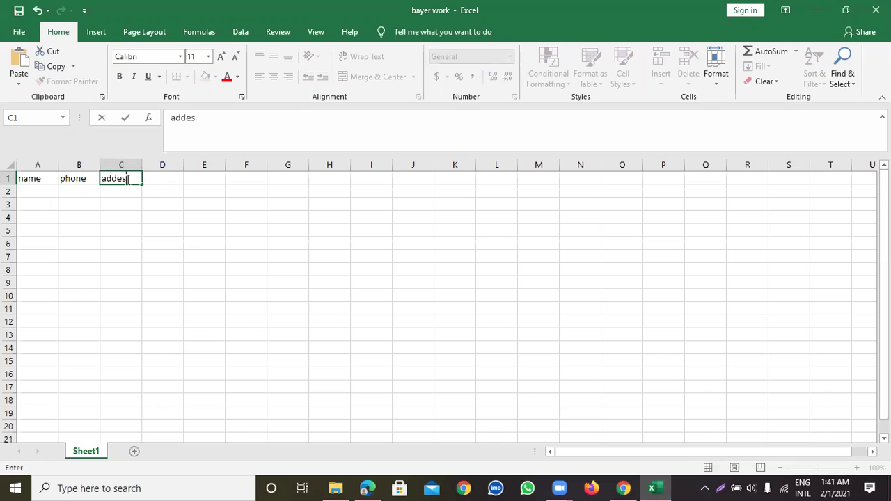
type("s")
left_click(165, 188)
left_click(165, 178)
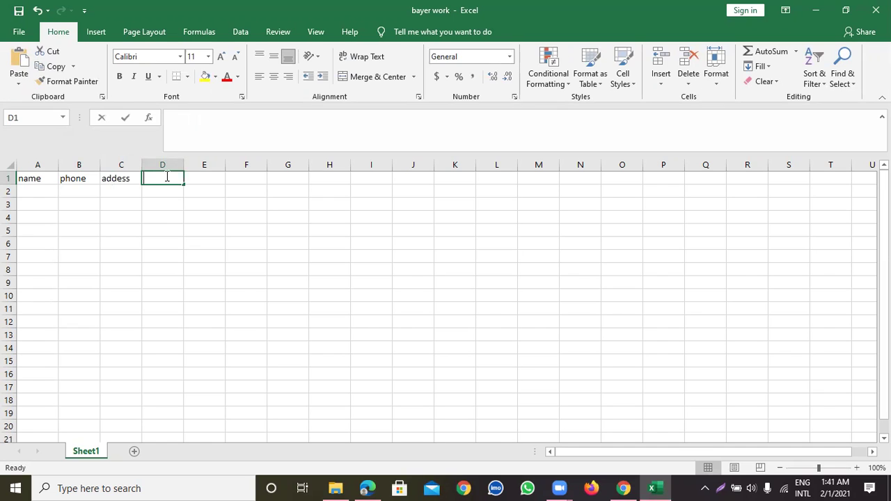
type("email")
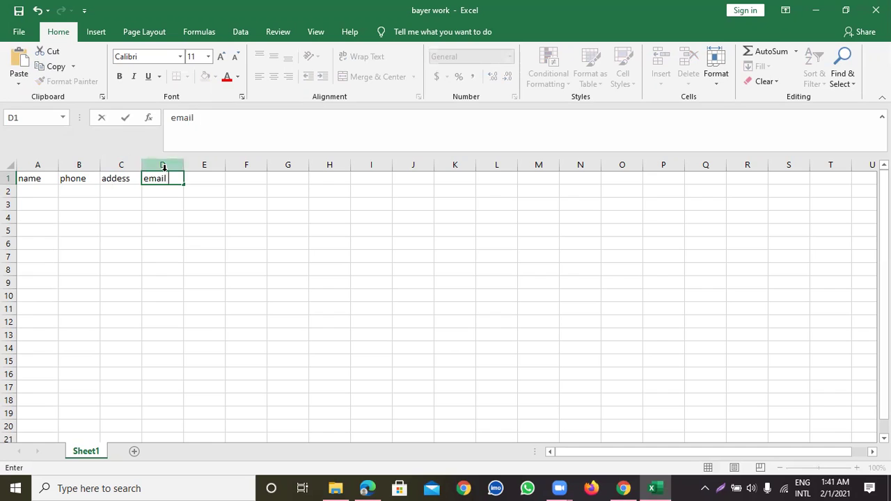
left_click(38, 178)
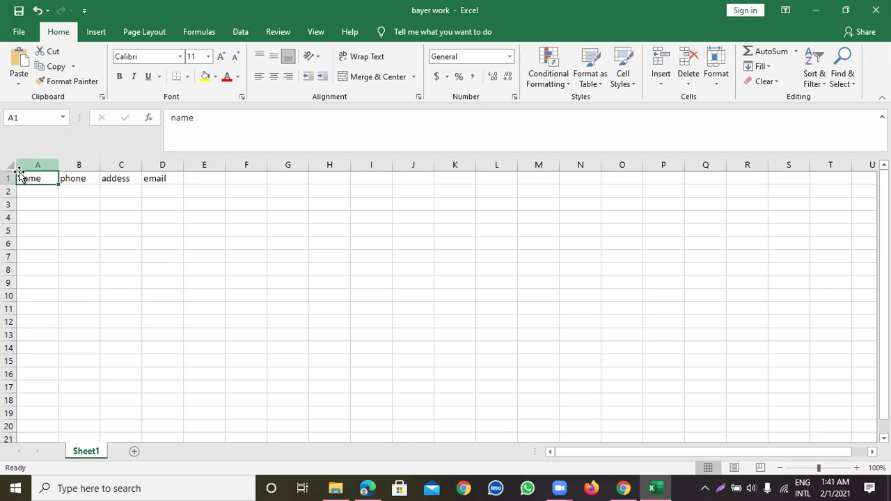
left_click(12, 169)
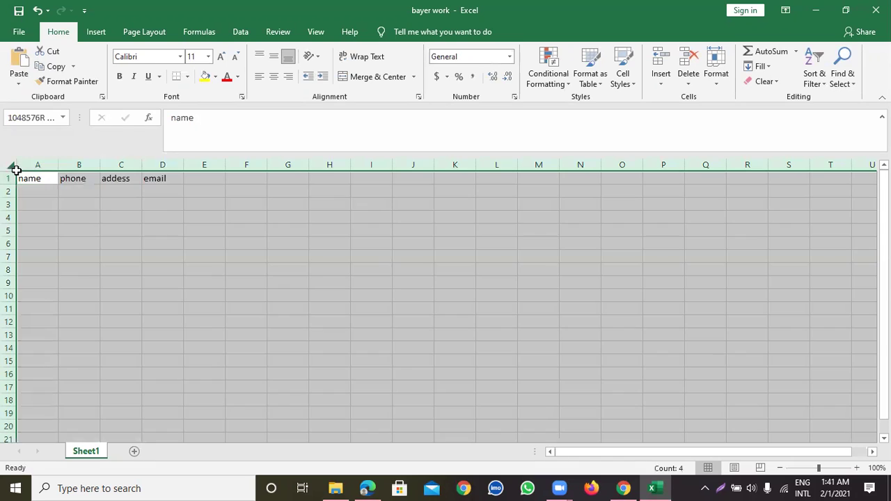
left_click(35, 188)
left_click(37, 179)
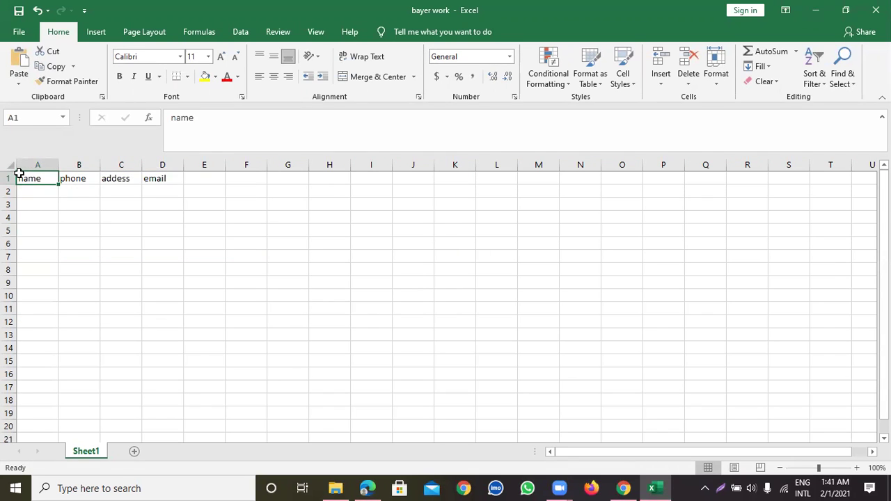
left_click_drag(20, 174, 42, 179)
left_click(81, 187)
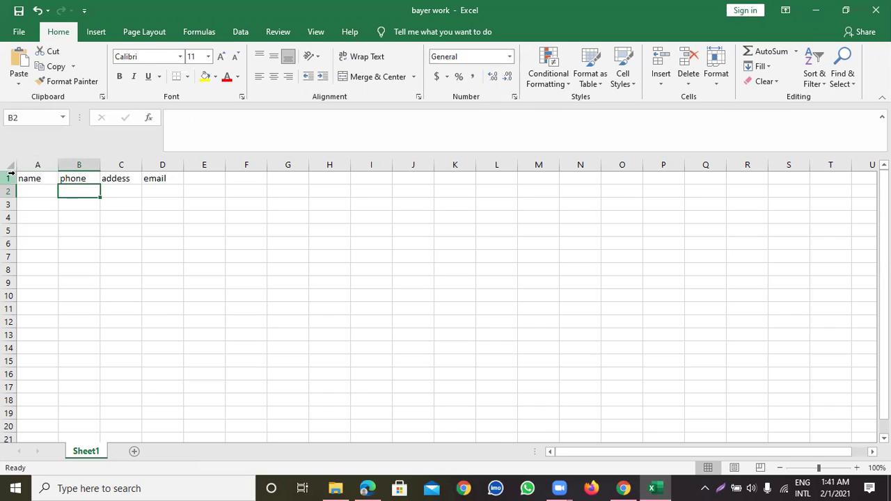
- Convert the range A1:D2 into a table, marking that the table has headers
left_click(19, 176)
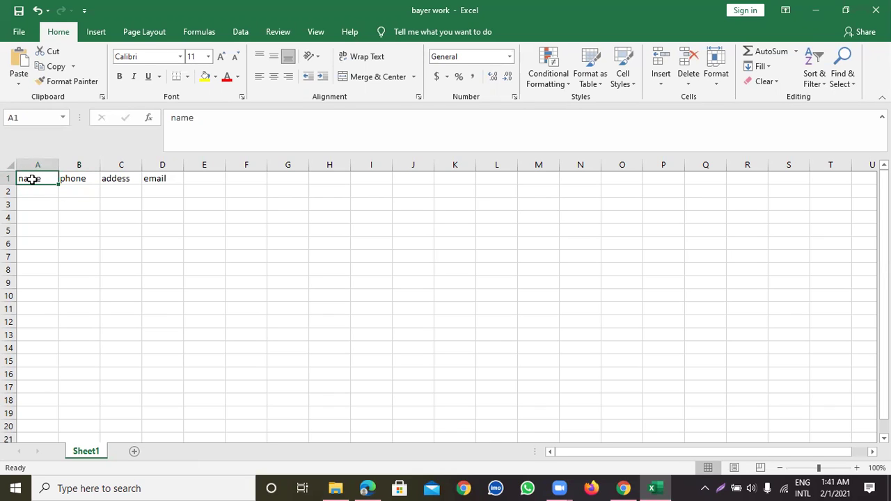
left_click_drag(56, 179, 172, 184)
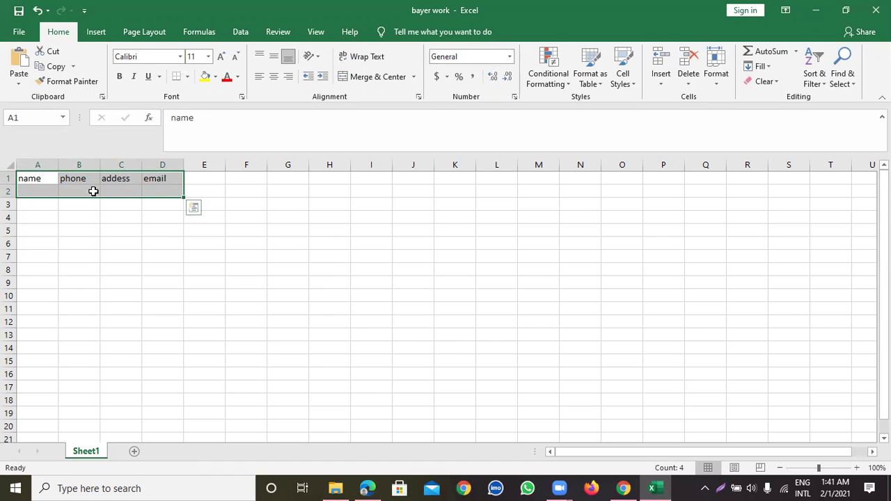
left_click(96, 32)
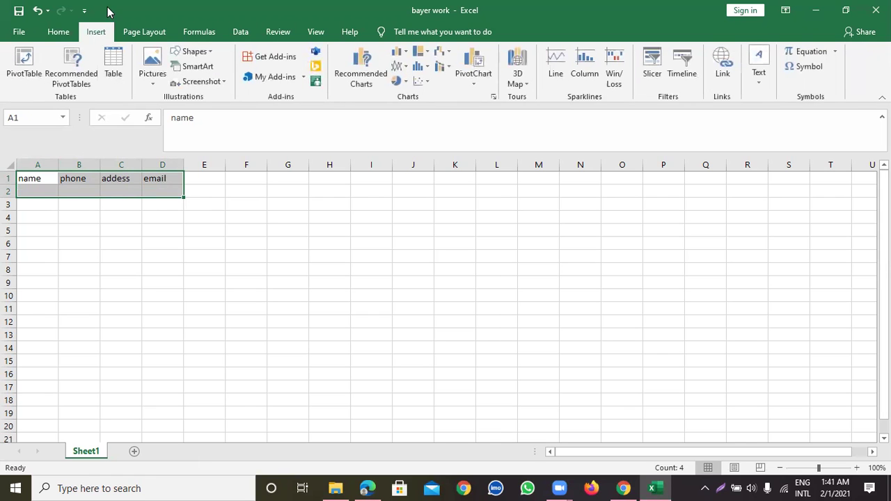
left_click(115, 74)
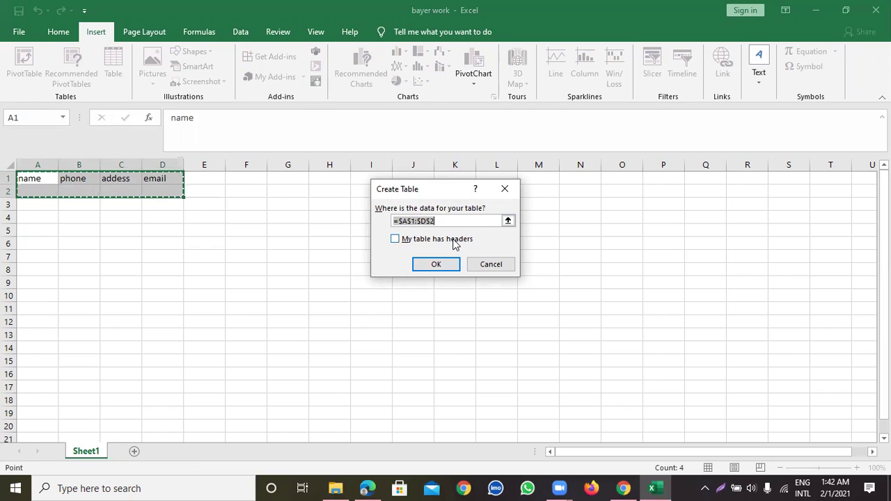
left_click(395, 240)
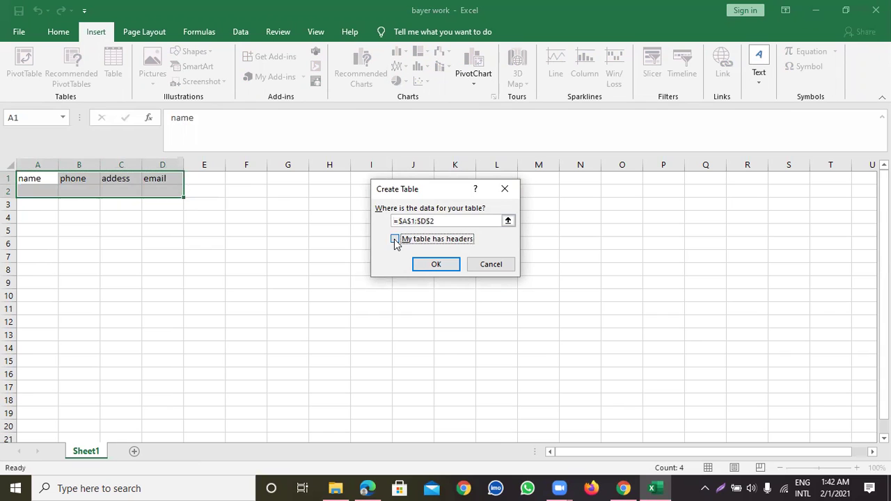
left_click(436, 265)
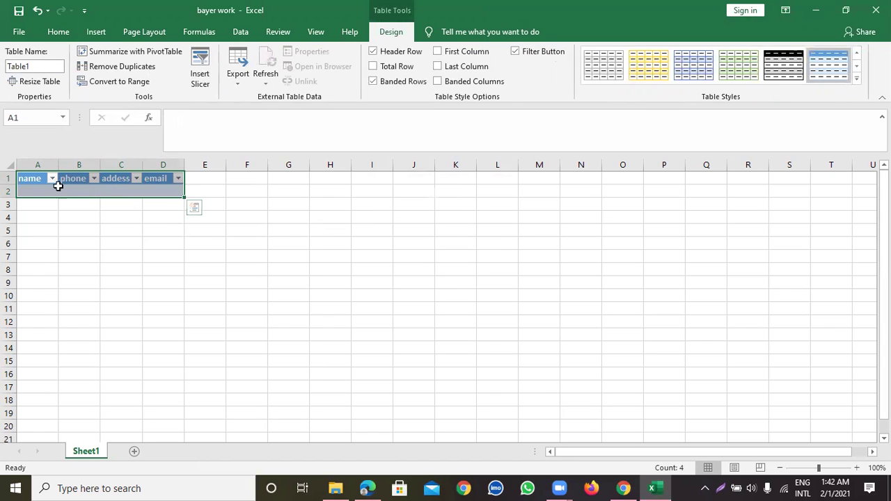
- Open the Customize Ribbon settings in Excel Options
left_click(19, 33)
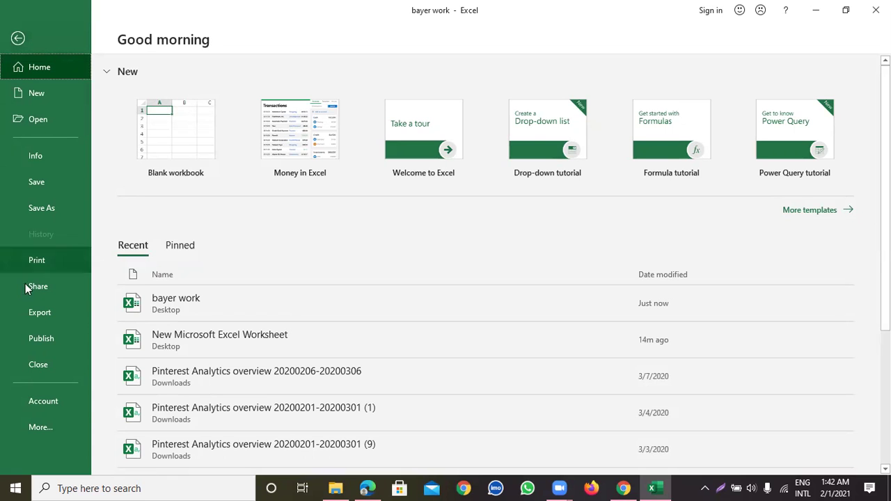
left_click(46, 429)
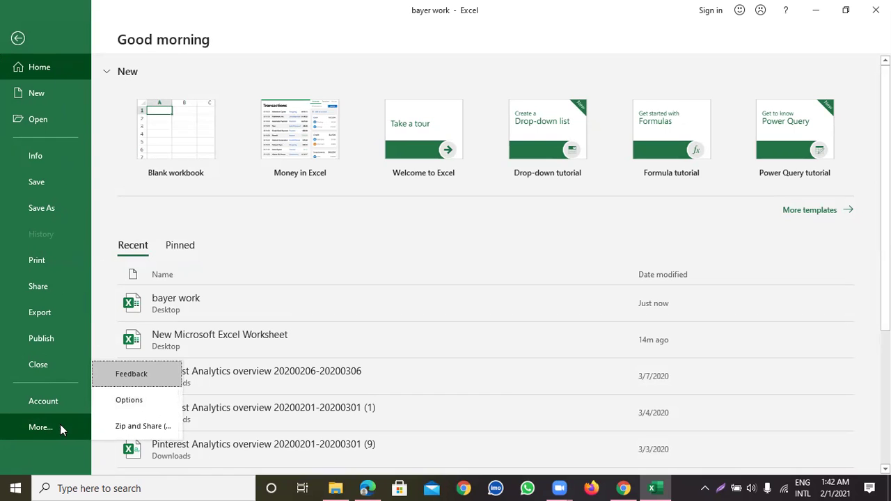
left_click(119, 399)
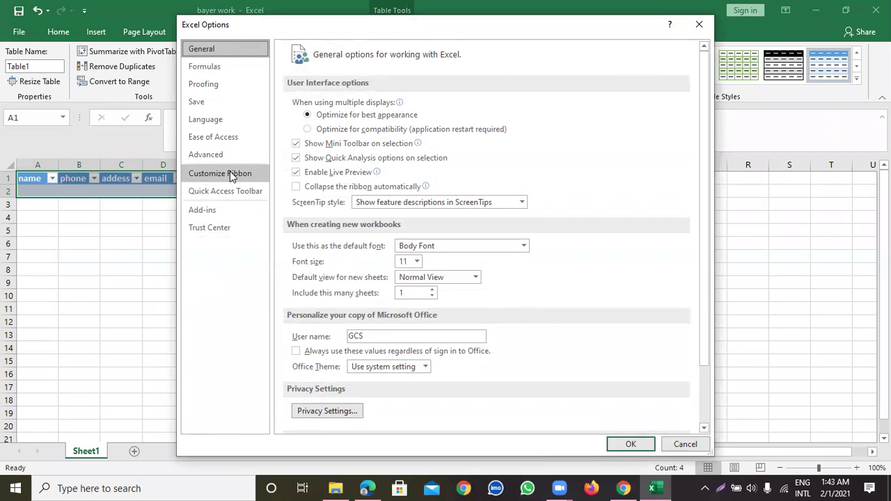
left_click(232, 175)
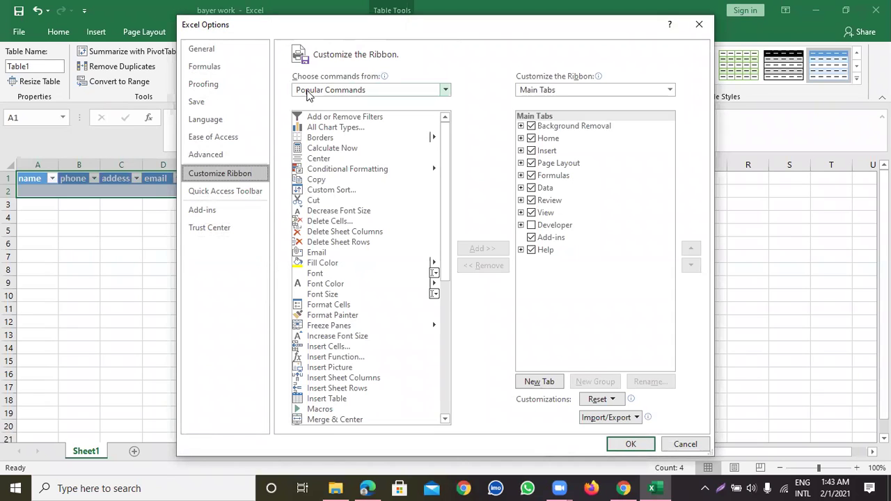
- List the Commands Not in the Ribbon and select the Form command among them
left_click(412, 90)
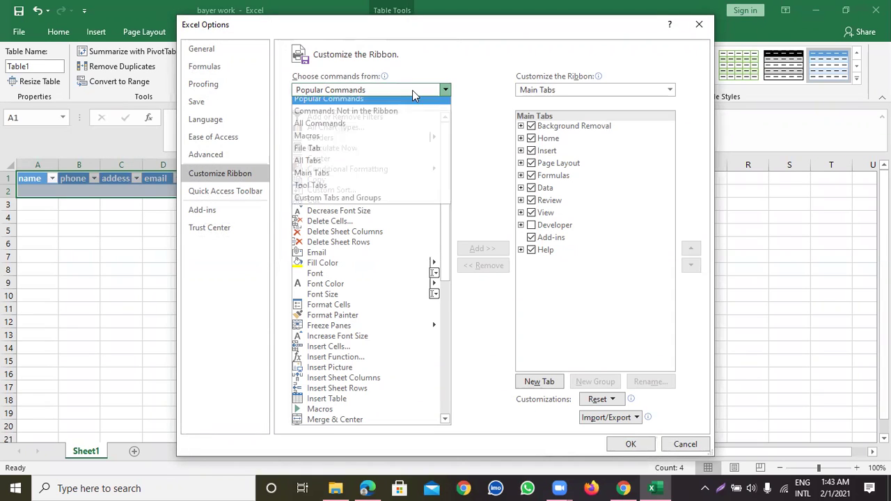
left_click(381, 116)
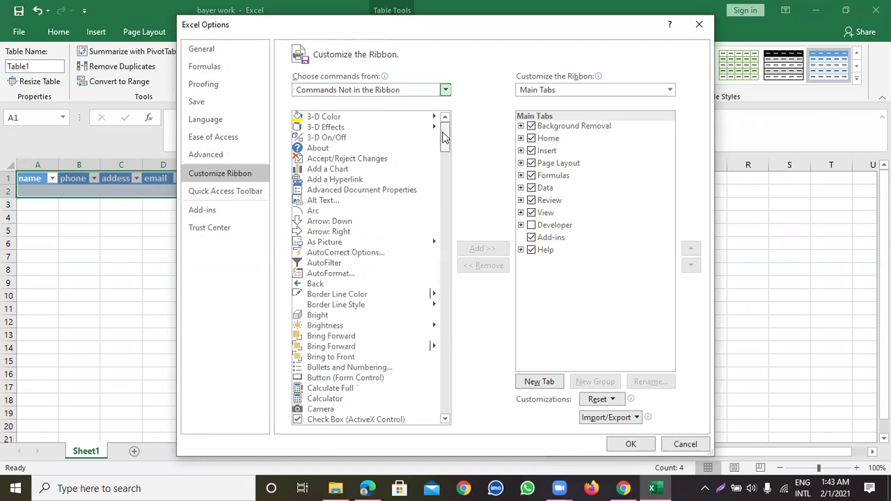
left_click_drag(443, 131, 444, 211)
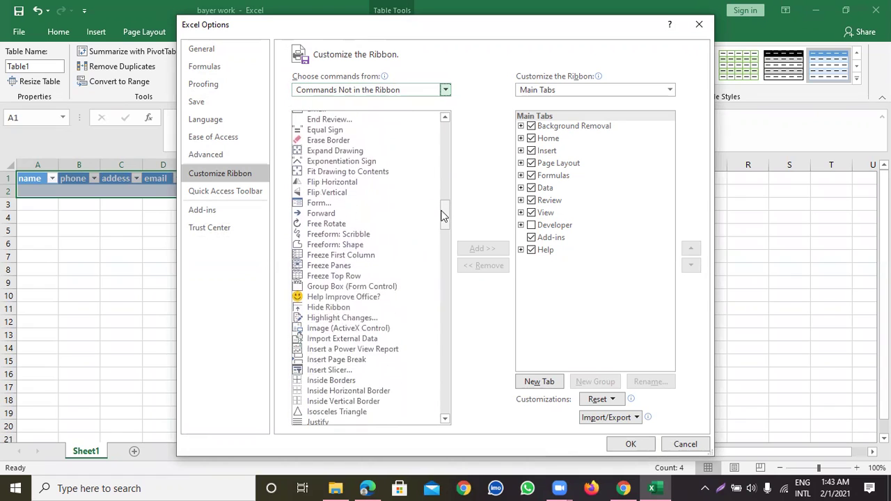
left_click(324, 204)
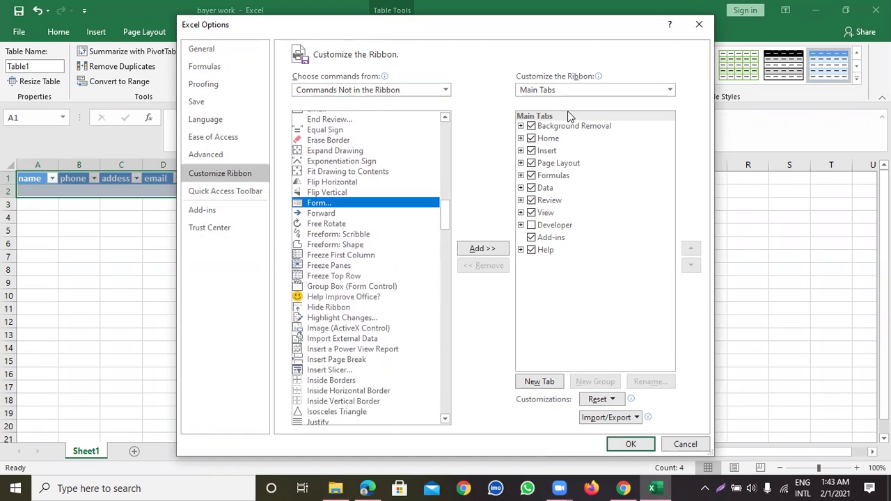
- Try to add the selected Form command directly to the ribbon's main tabs
left_click(479, 250)
left_click(479, 251)
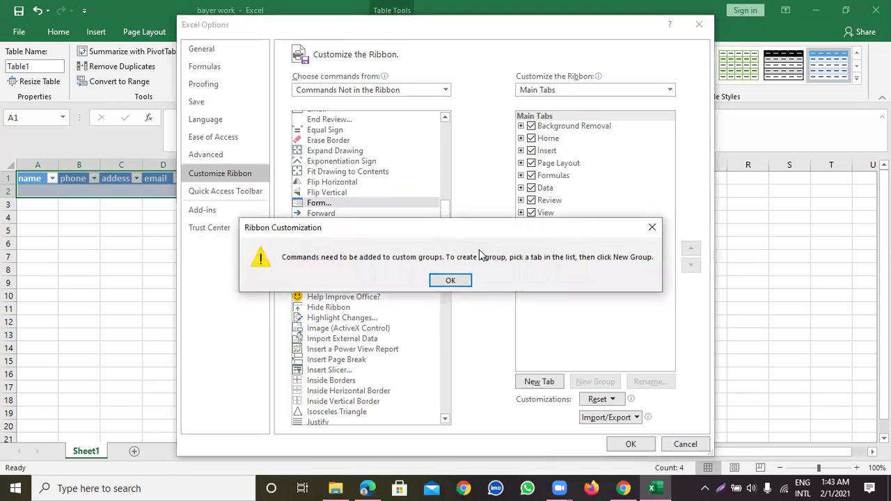
left_click(451, 280)
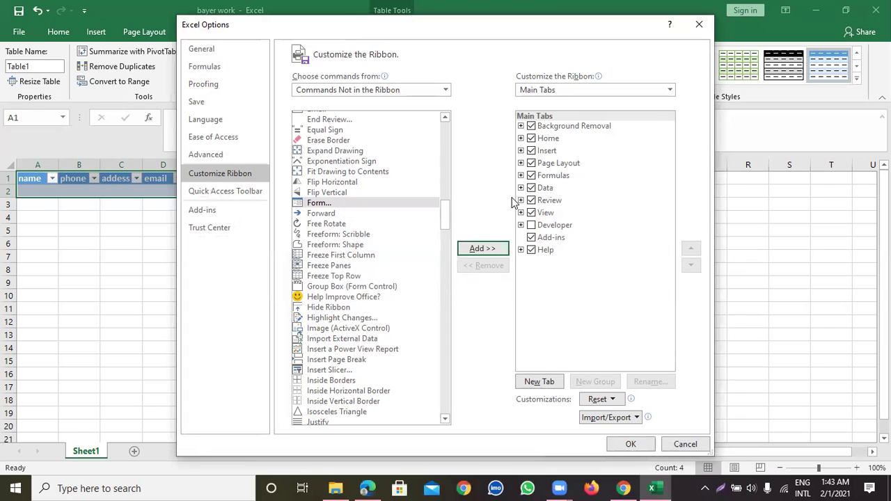